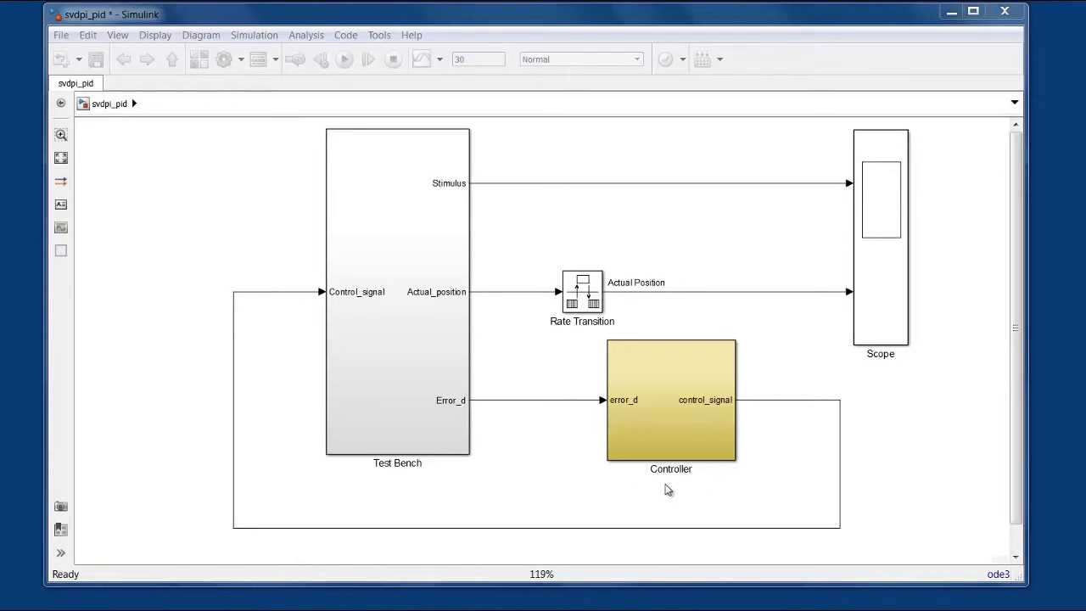
Step: Inside Controller, make the Gain 1 output signal a test point named Gain1_TestPoint
{"action": "left_click", "coordinate": [713, 435]}
{"action": "double_click", "coordinate": [641, 428]}
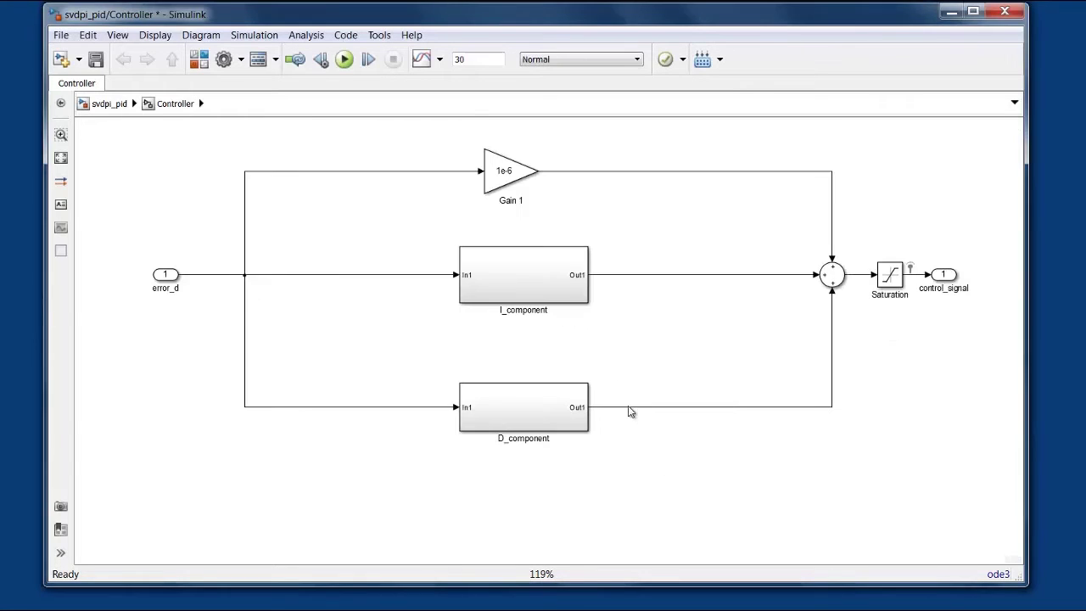
{"action": "right_click", "coordinate": [560, 178]}
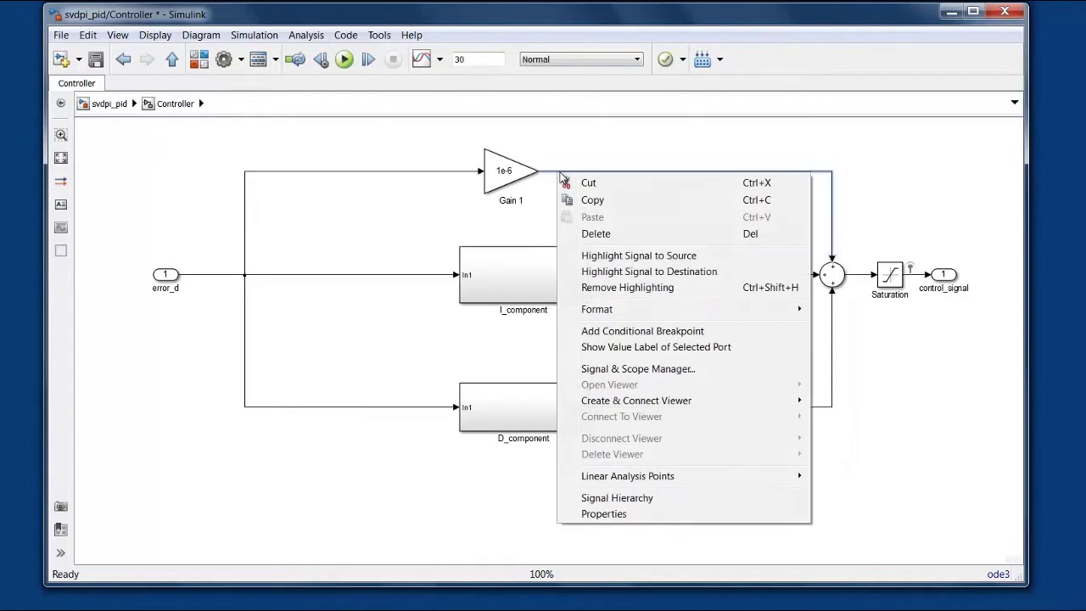
{"action": "left_click", "coordinate": [646, 518]}
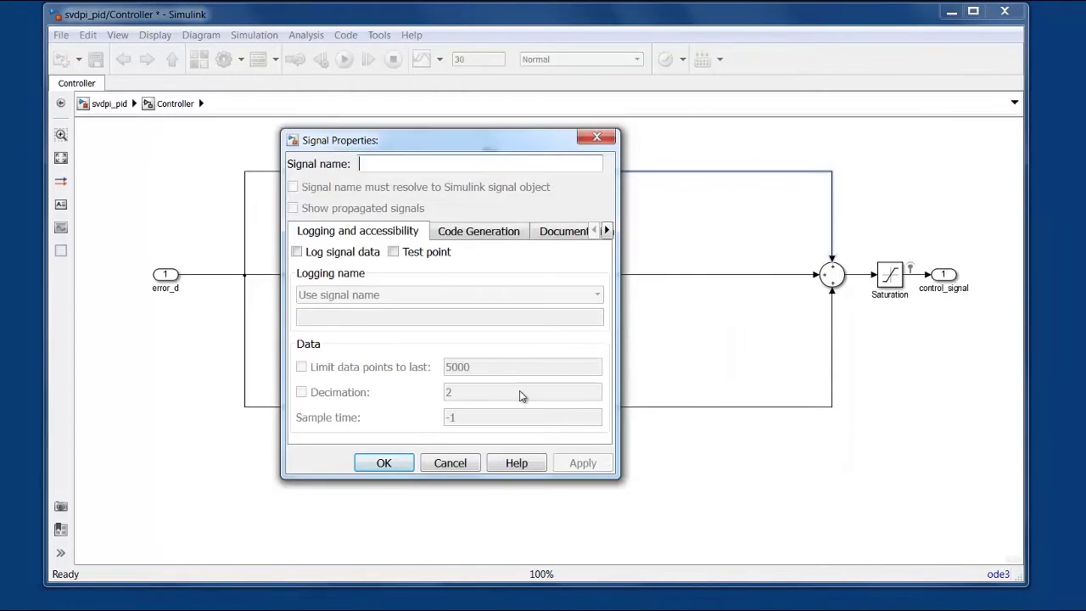
{"action": "left_click", "coordinate": [393, 251]}
{"action": "left_click", "coordinate": [374, 167]}
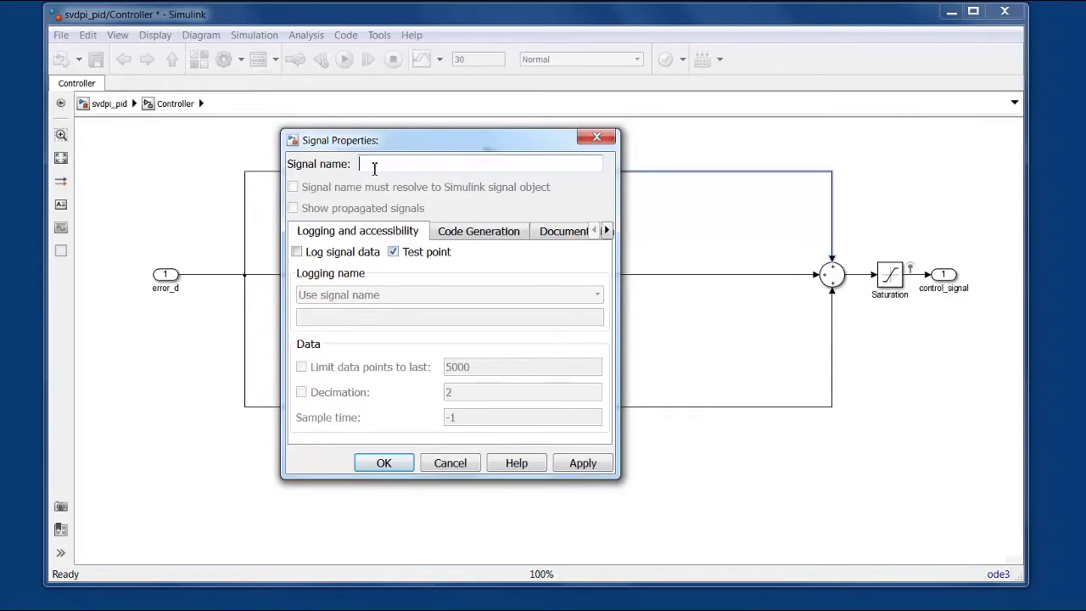
{"action": "type", "text": "Gain1"}
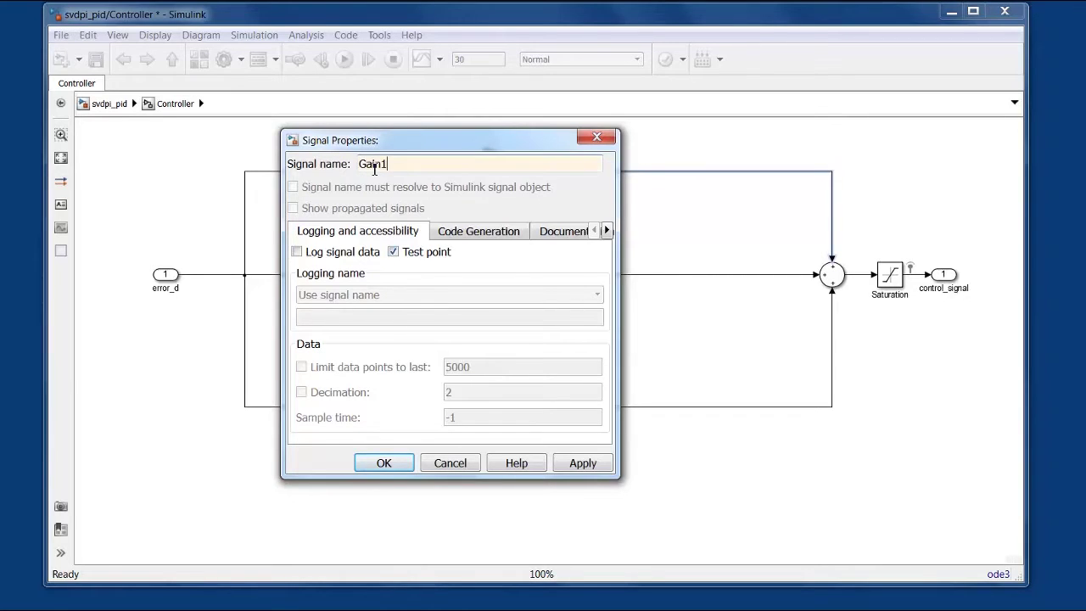
{"action": "type", "text": "_TestPoint"}
{"action": "key", "text": "Return"}
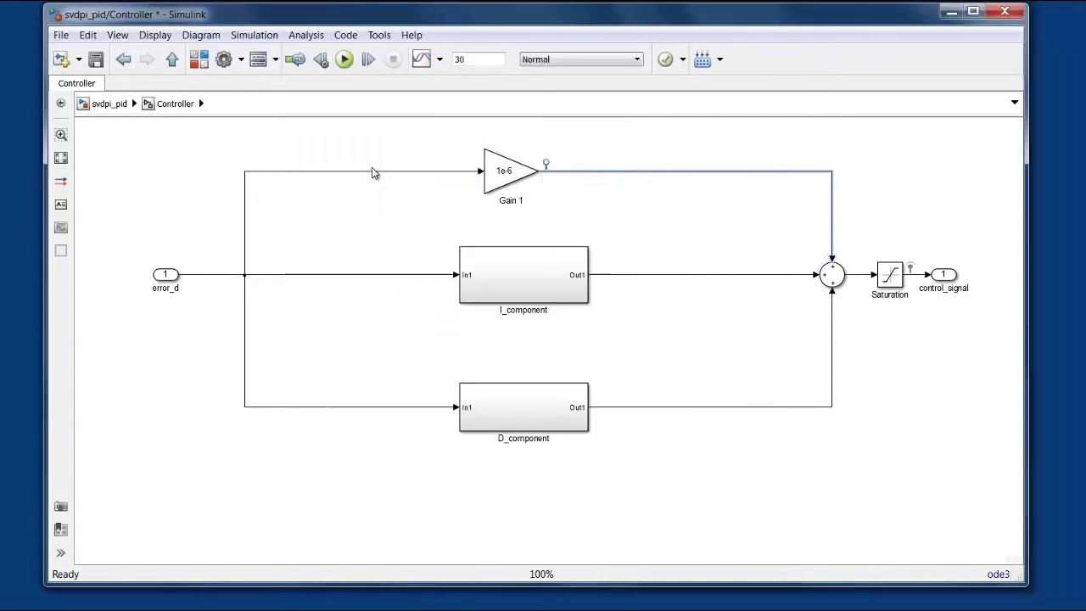
Step: In I_component, make the Gain 2 output a test point named Gain2_TestPoint, then return to the top model
{"action": "left_click", "coordinate": [557, 288]}
{"action": "double_click", "coordinate": [557, 289]}
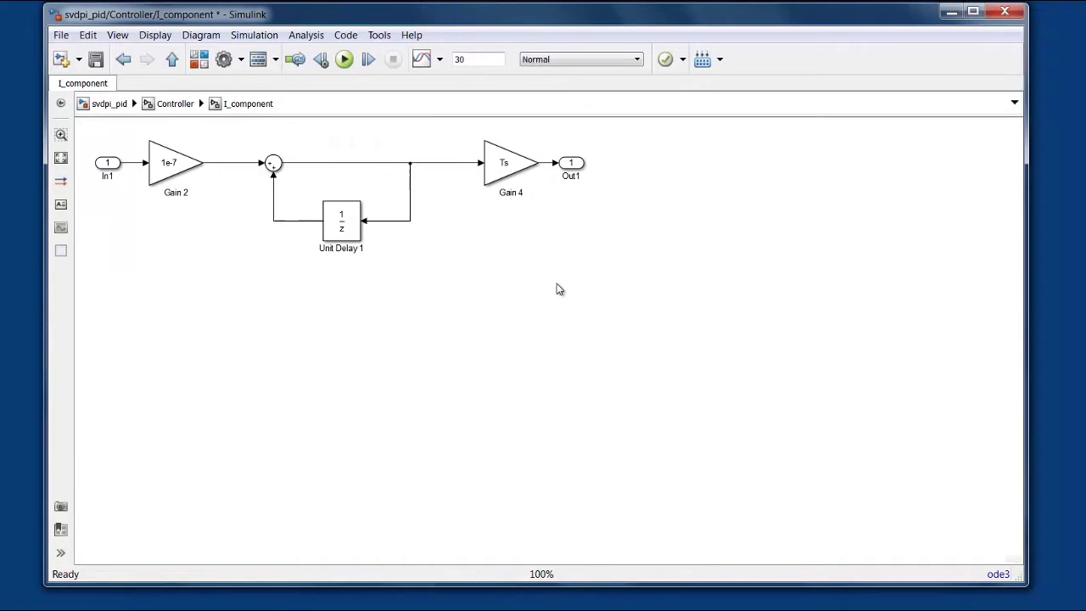
{"action": "right_click", "coordinate": [240, 168]}
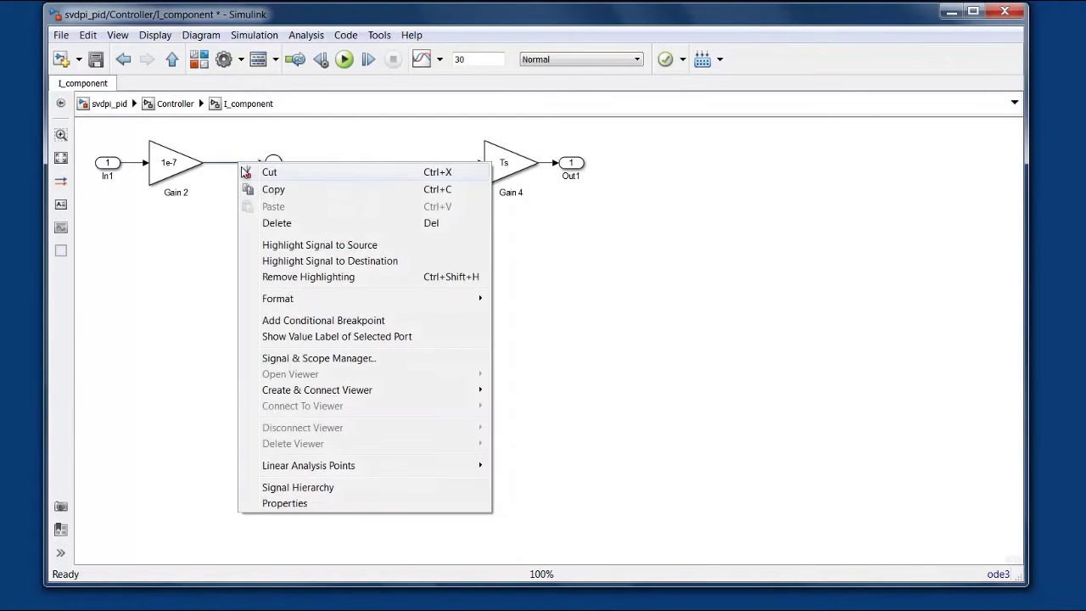
{"action": "left_click", "coordinate": [314, 506]}
{"action": "left_click", "coordinate": [393, 252]}
{"action": "left_click", "coordinate": [383, 164]}
{"action": "type", "text": "G"}
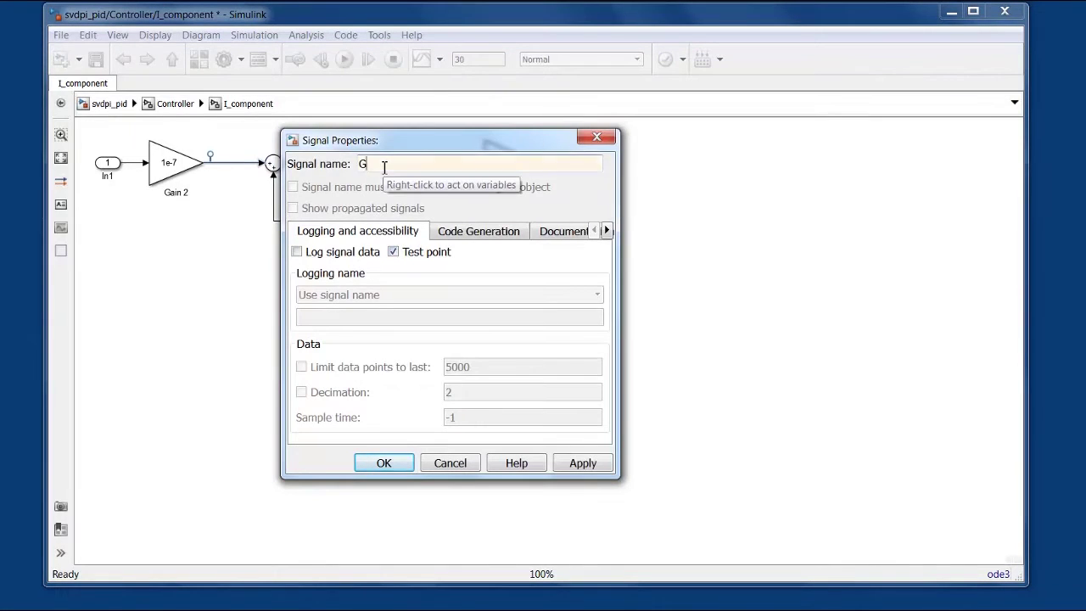
{"action": "type", "text": "ain2_TestPoint"}
{"action": "key", "text": "Return"}
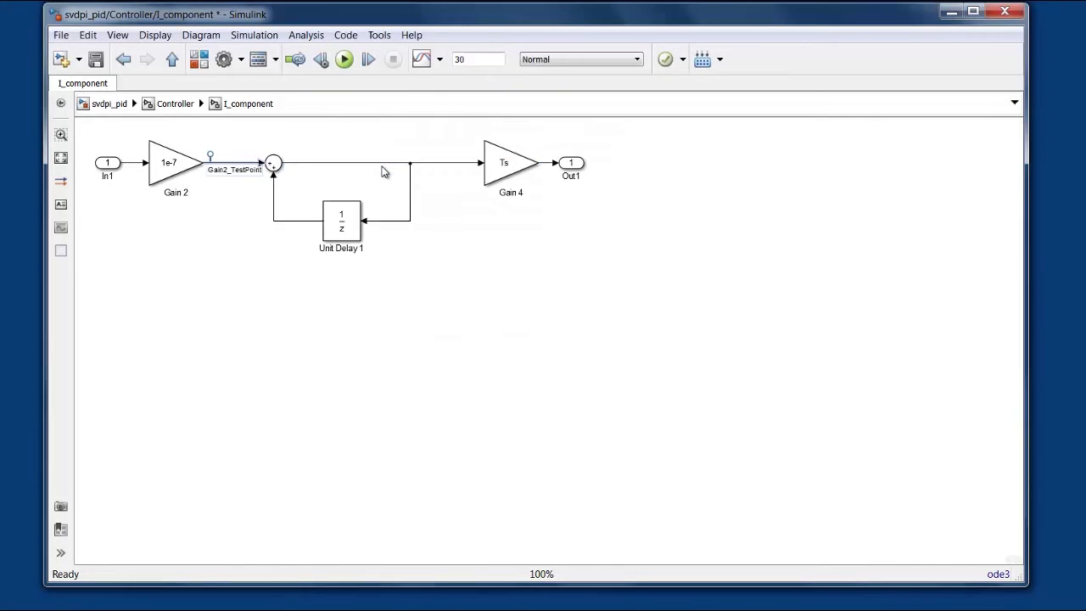
{"action": "left_click", "coordinate": [171, 65]}
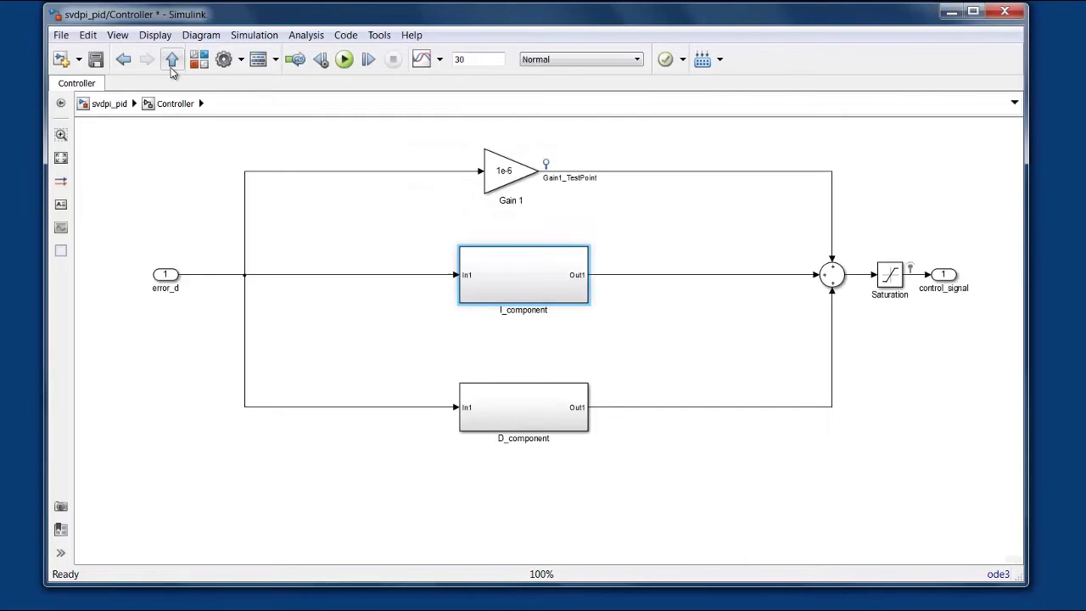
{"action": "left_click", "coordinate": [171, 67]}
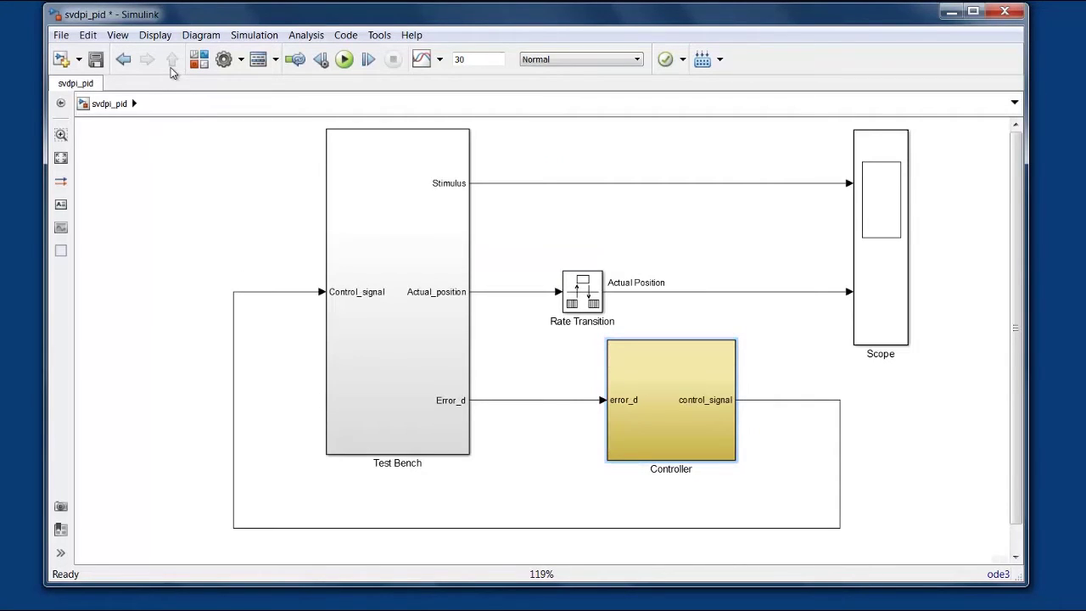
Step: Choose systemverilog_dpi_grt.tlc as the system target file in the code generation options
{"action": "left_click", "coordinate": [346, 35]}
{"action": "mouse_move", "coordinate": [462, 53]}
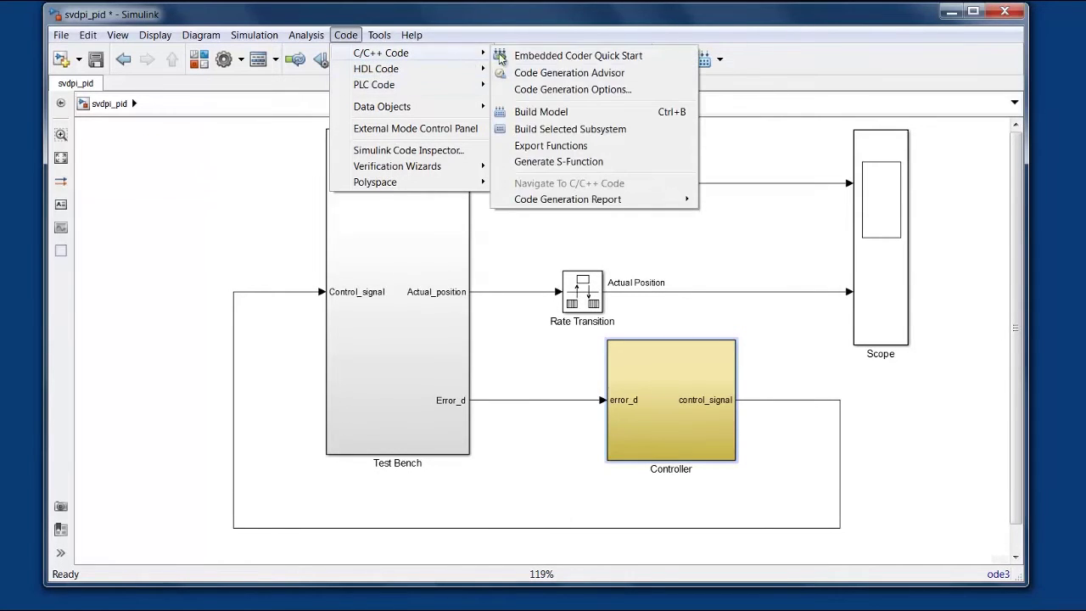
{"action": "left_click", "coordinate": [537, 91]}
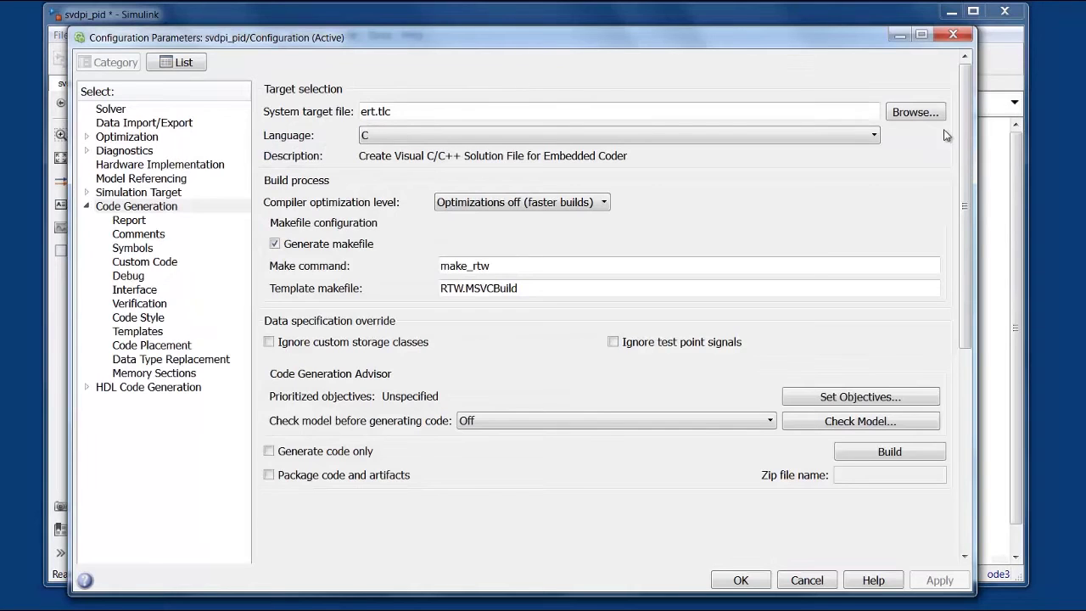
{"action": "left_click", "coordinate": [930, 115]}
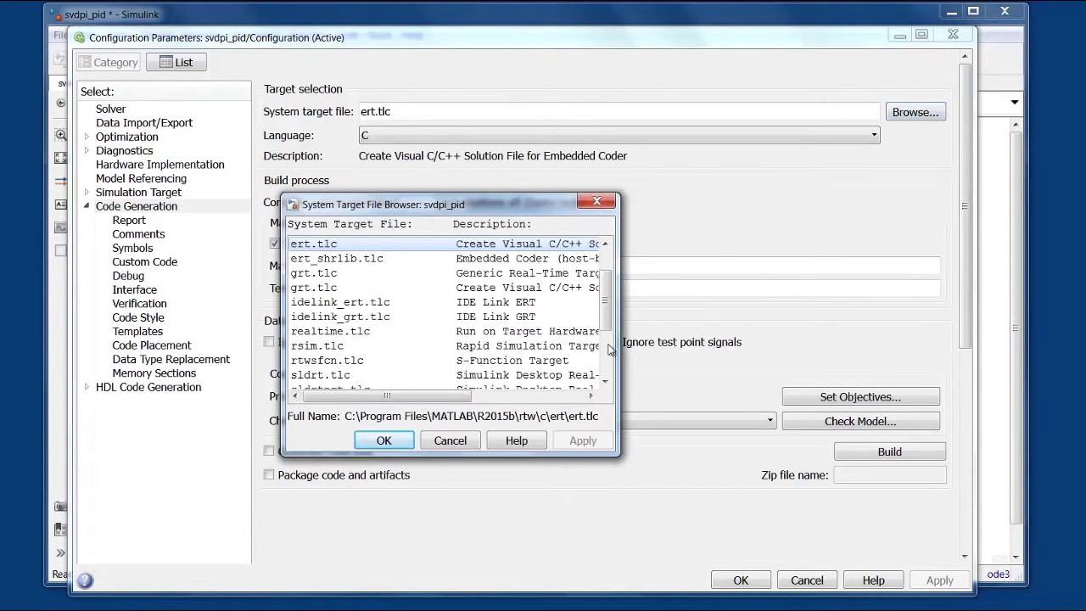
{"action": "scroll", "coordinate": [607, 352], "scroll_direction": "down", "scroll_amount": 3}
{"action": "left_click", "coordinate": [427, 350]}
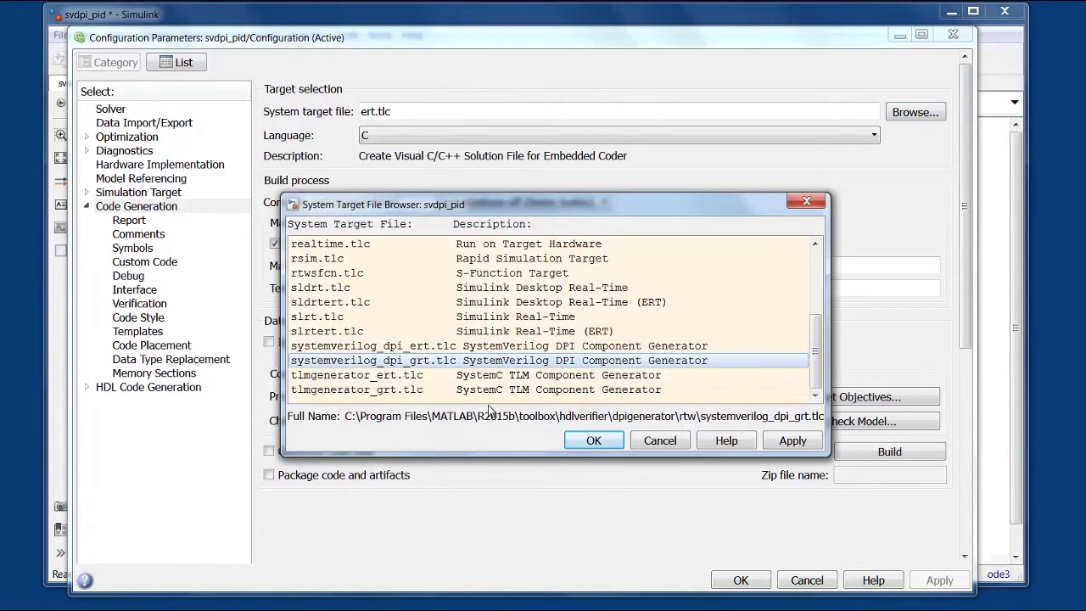
{"action": "left_click", "coordinate": [598, 443]}
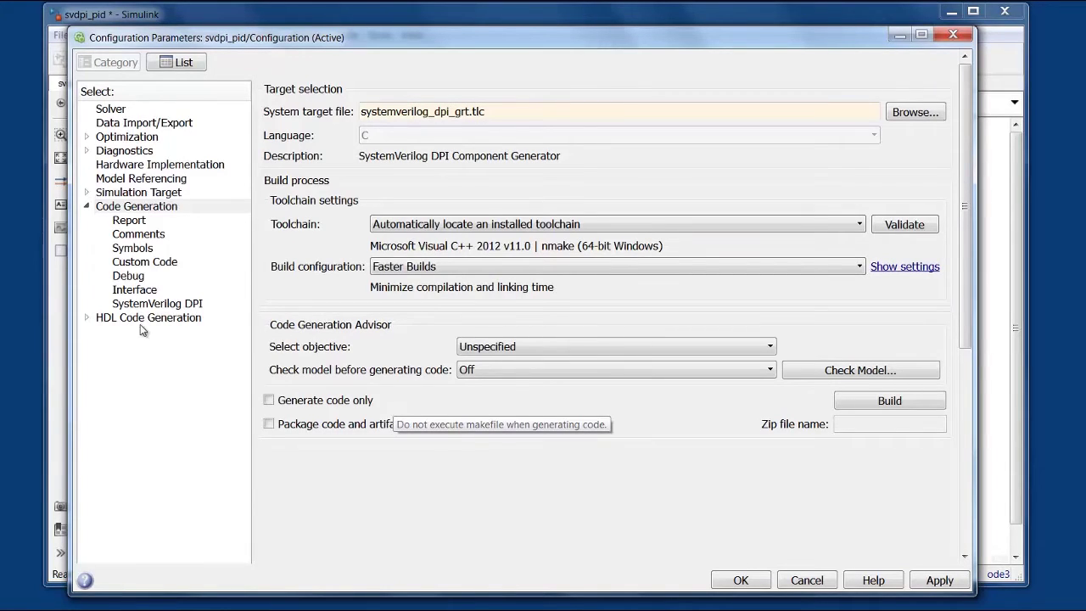
{"action": "left_click", "coordinate": [140, 290]}
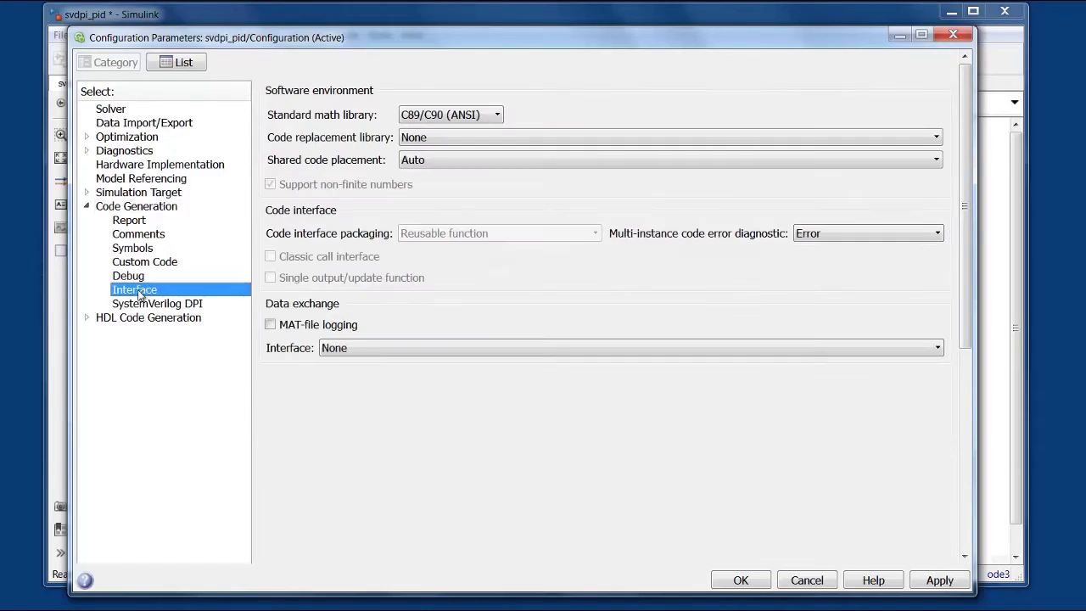
Step: Set Interface to C API, check Generate test bench, choose One function per Test Point, and apply
{"action": "left_click", "coordinate": [373, 351]}
{"action": "left_click", "coordinate": [367, 373]}
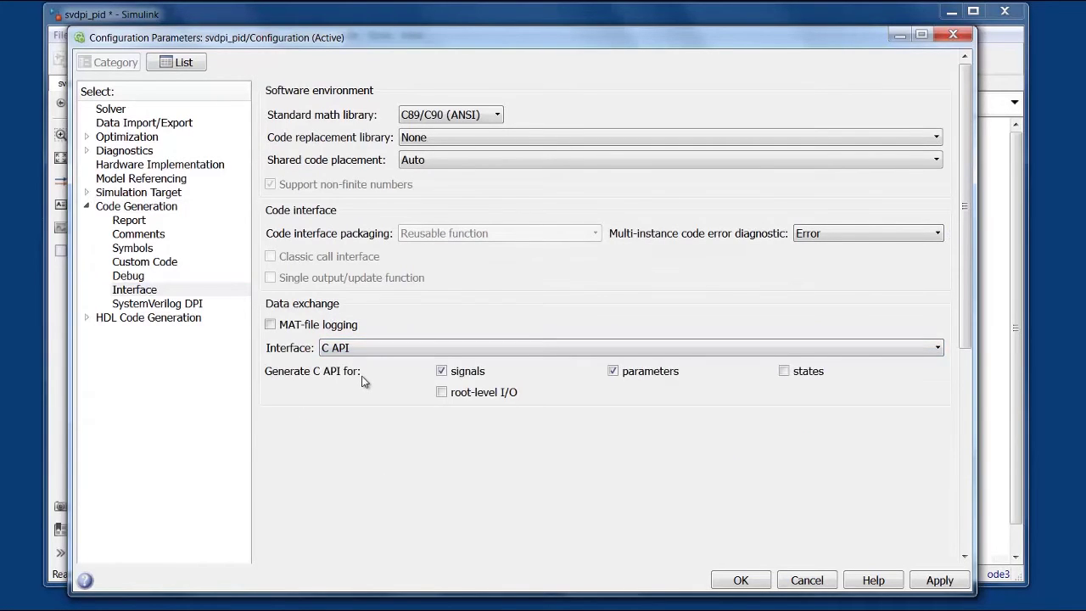
{"action": "left_click", "coordinate": [182, 304]}
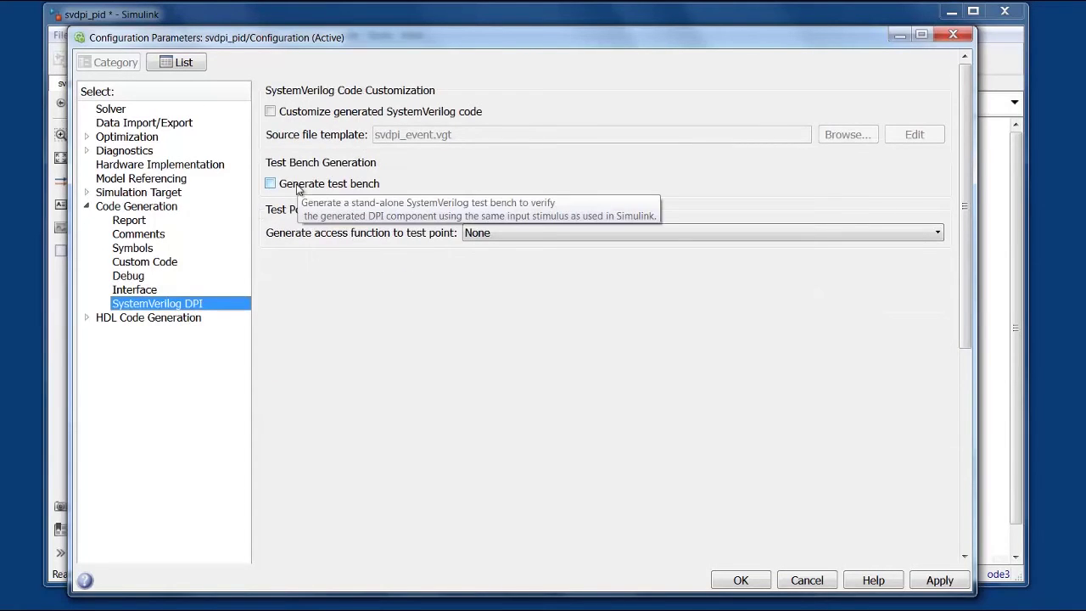
{"action": "left_click", "coordinate": [297, 190]}
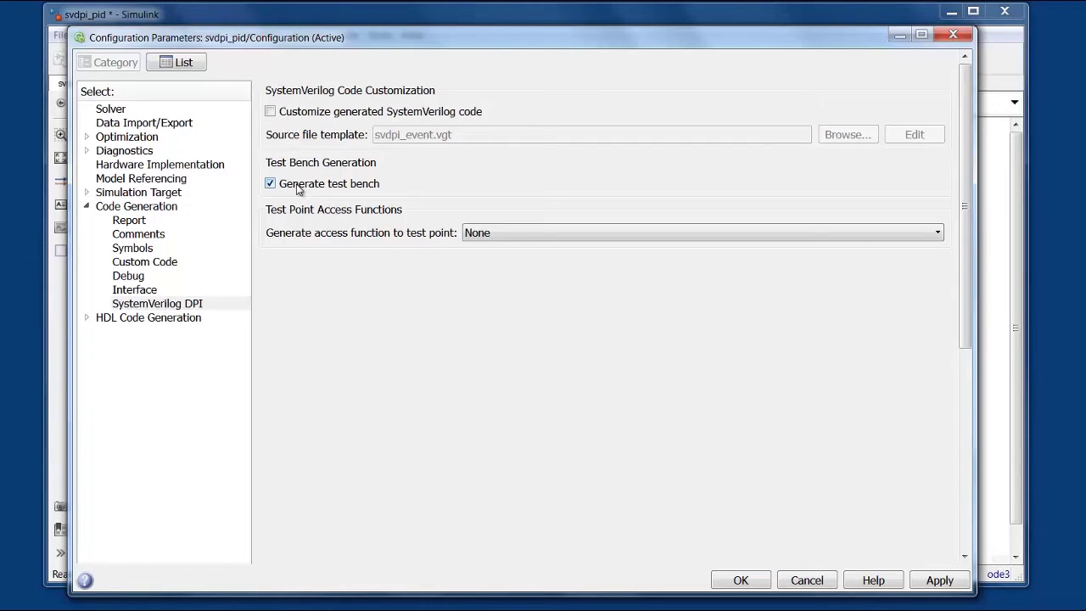
{"action": "left_click", "coordinate": [483, 236]}
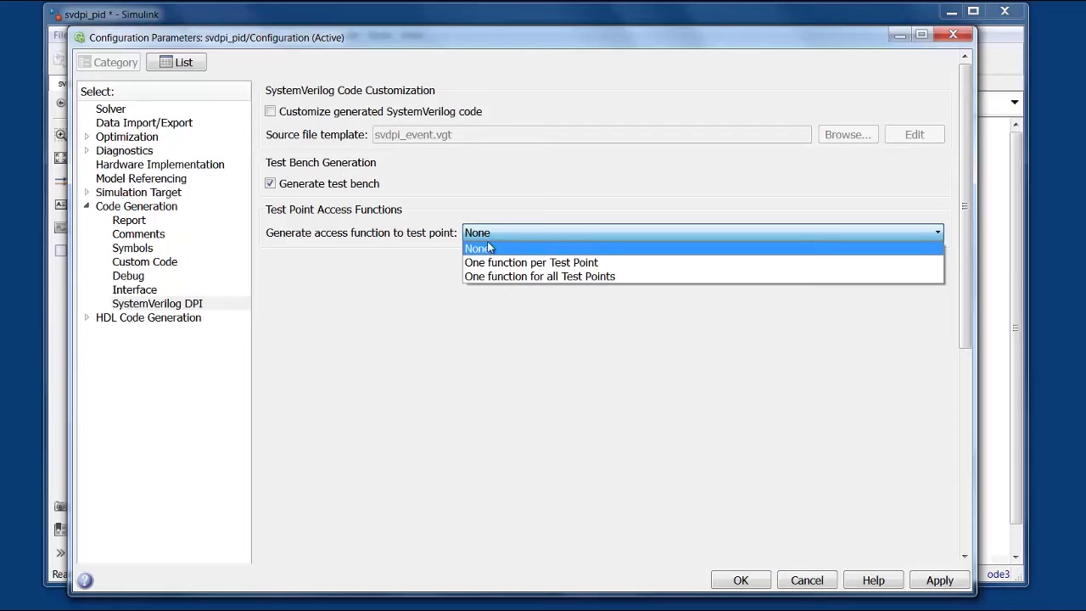
{"action": "left_click", "coordinate": [504, 262]}
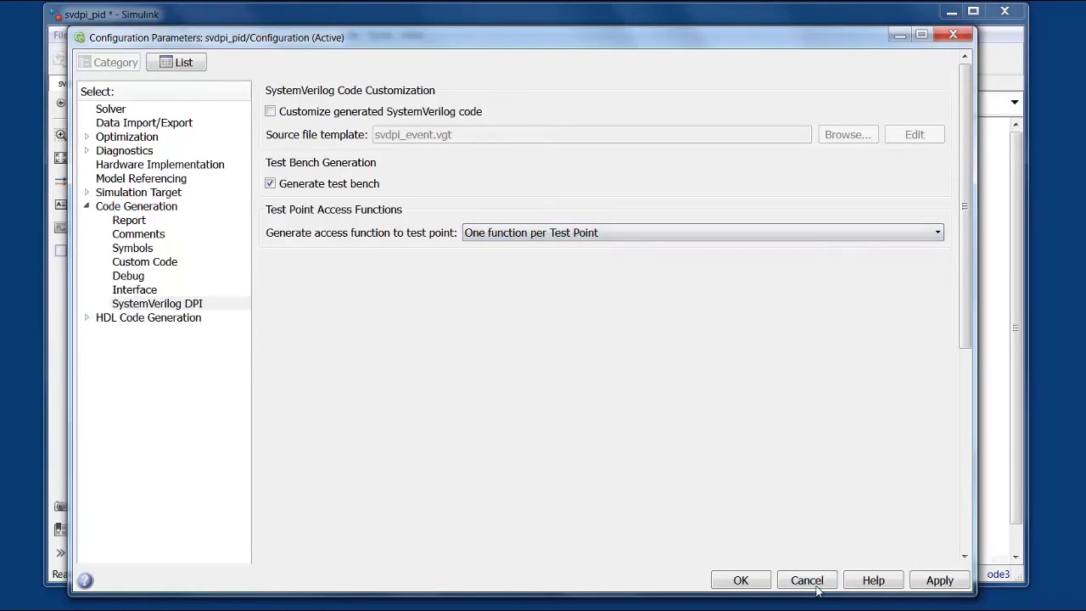
{"action": "left_click", "coordinate": [742, 579]}
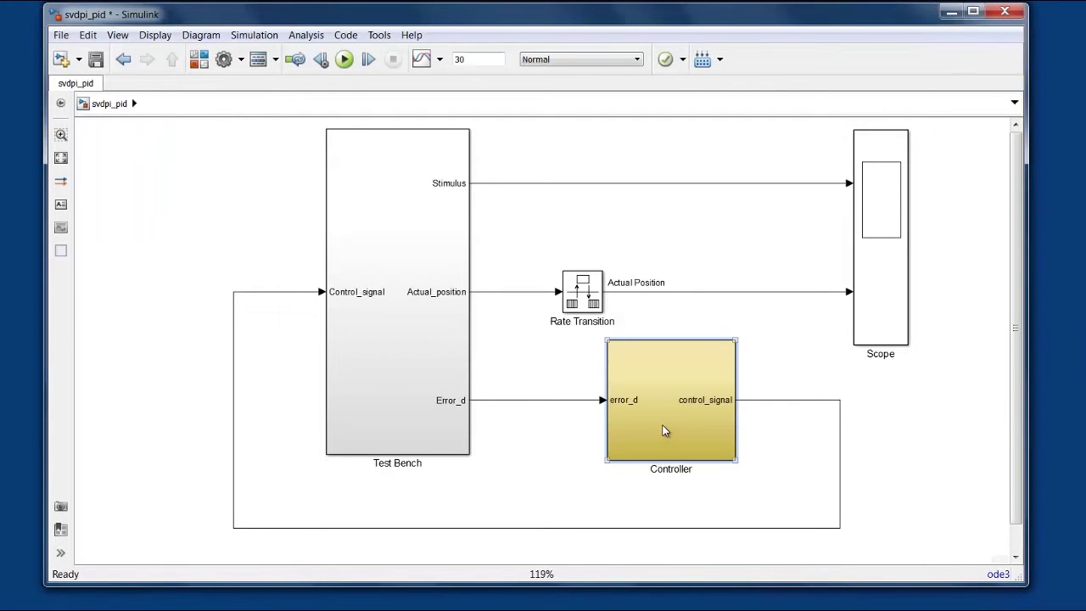
Step: Build code for the Controller subsystem alone via Build This Subsystem
{"action": "right_click", "coordinate": [664, 431]}
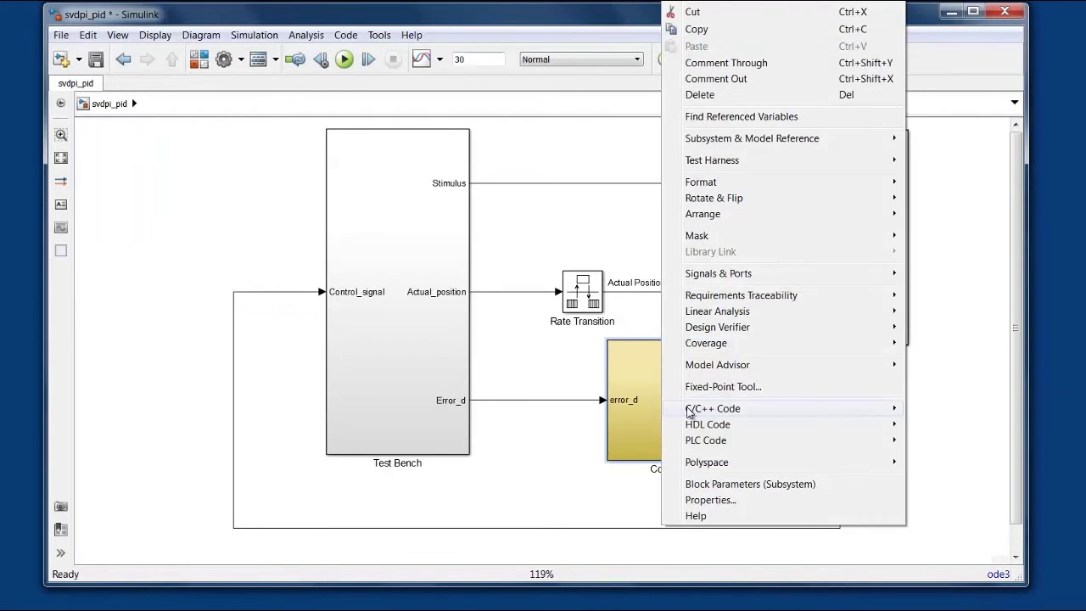
{"action": "mouse_move", "coordinate": [689, 408]}
{"action": "left_click", "coordinate": [941, 451]}
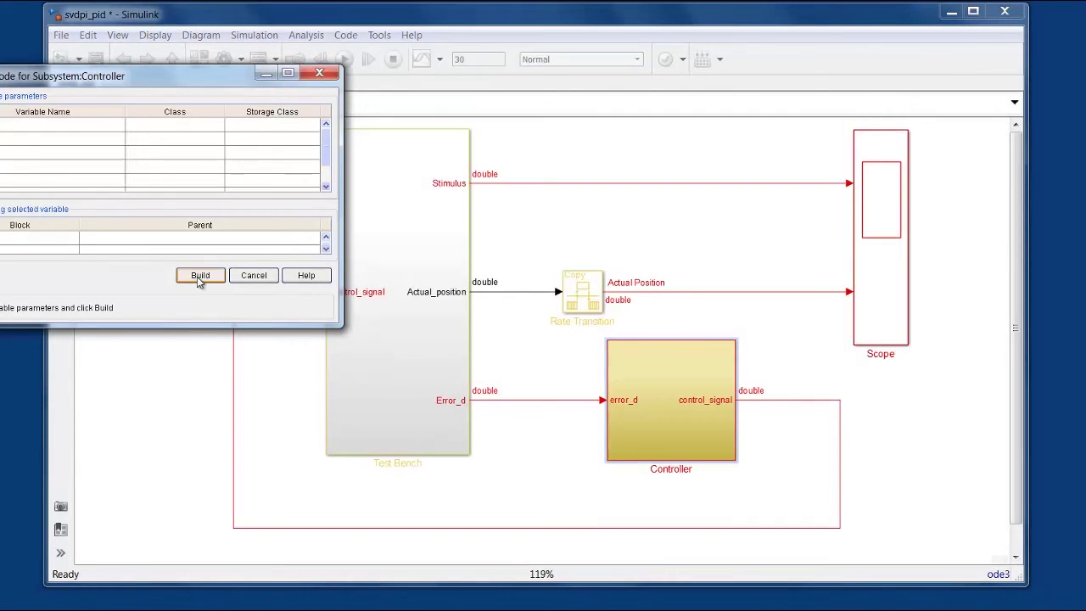
{"action": "left_click", "coordinate": [200, 276]}
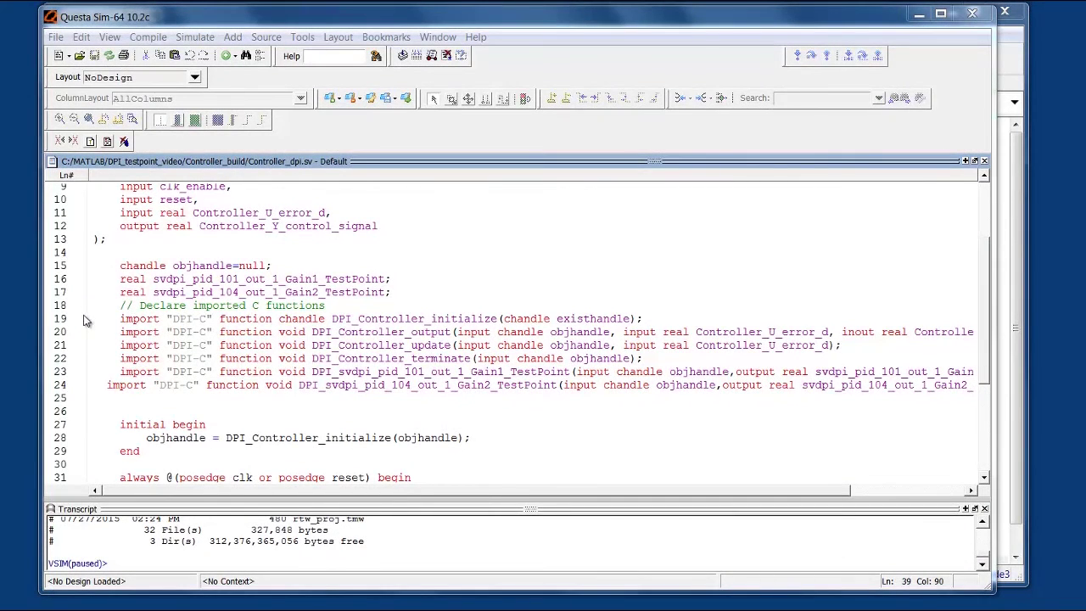
{"action": "left_click_drag", "start_coordinate": [79, 316], "coordinate": [432, 396]}
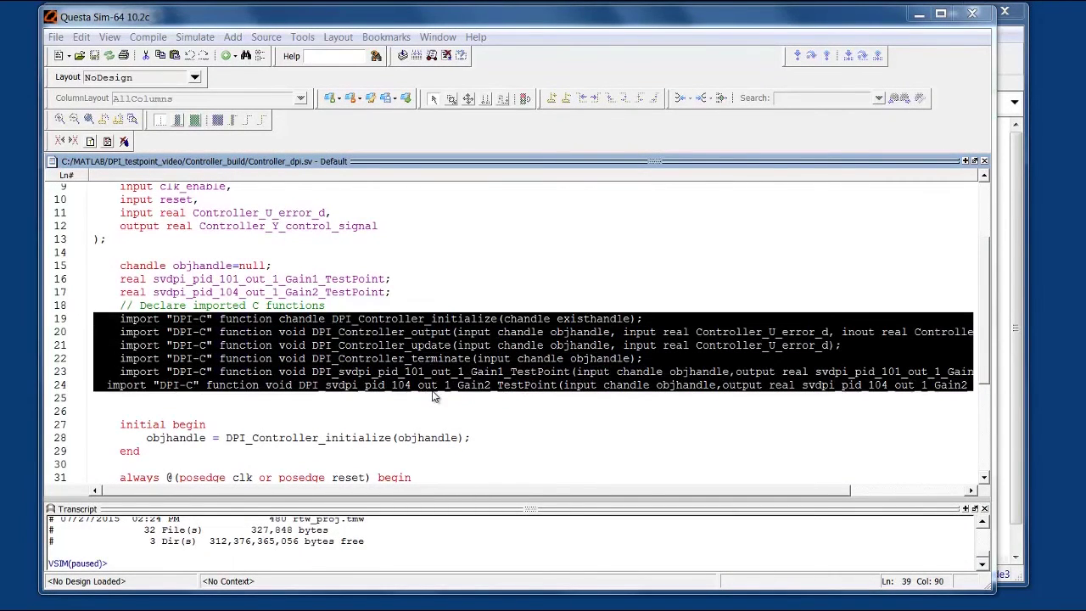
{"action": "left_click", "coordinate": [387, 412]}
{"action": "scroll", "coordinate": [387, 416], "scroll_direction": "down", "scroll_amount": 2}
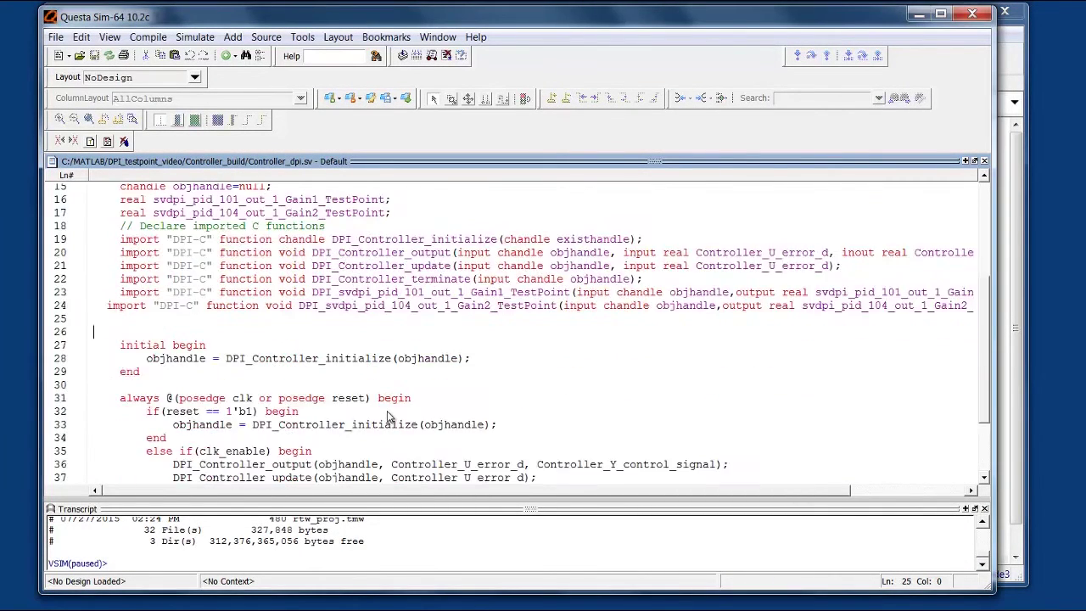
{"action": "scroll", "coordinate": [280, 379], "scroll_direction": "down", "scroll_amount": 2}
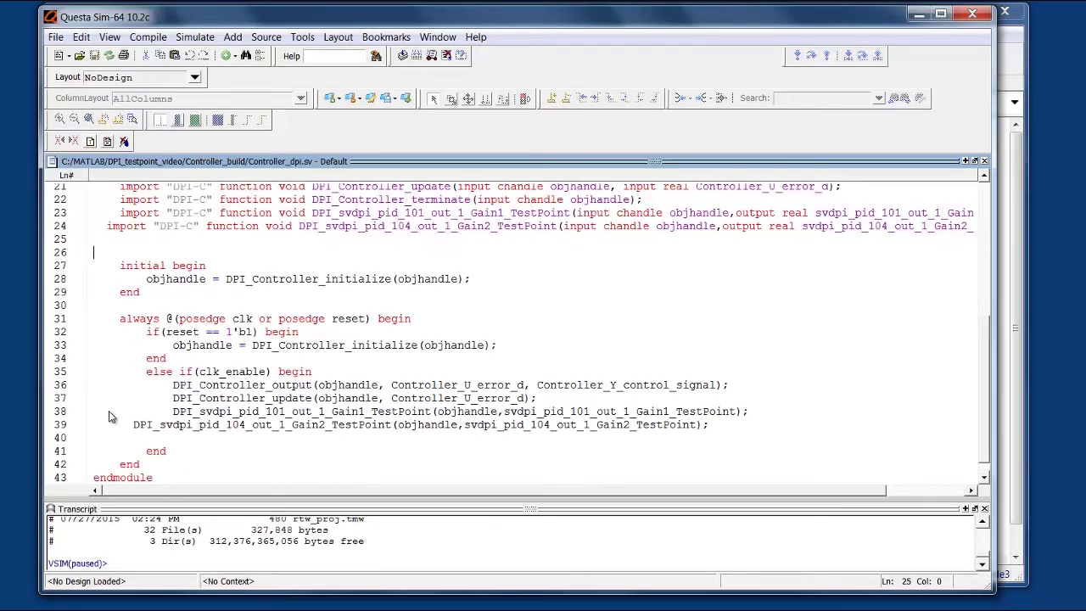
{"action": "left_click_drag", "start_coordinate": [107, 412], "coordinate": [566, 431]}
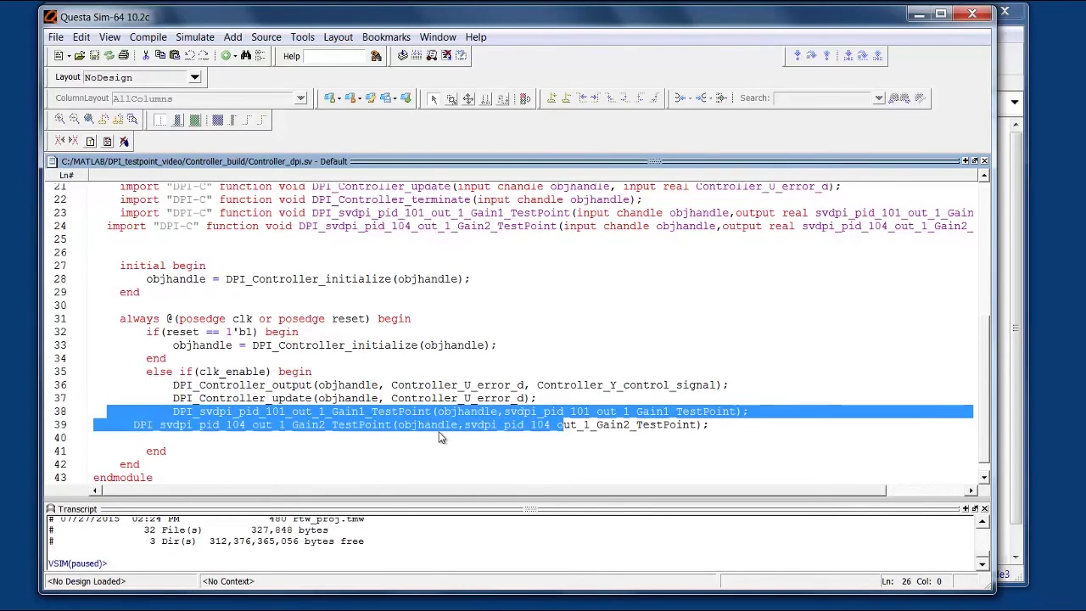
{"action": "left_click", "coordinate": [362, 440]}
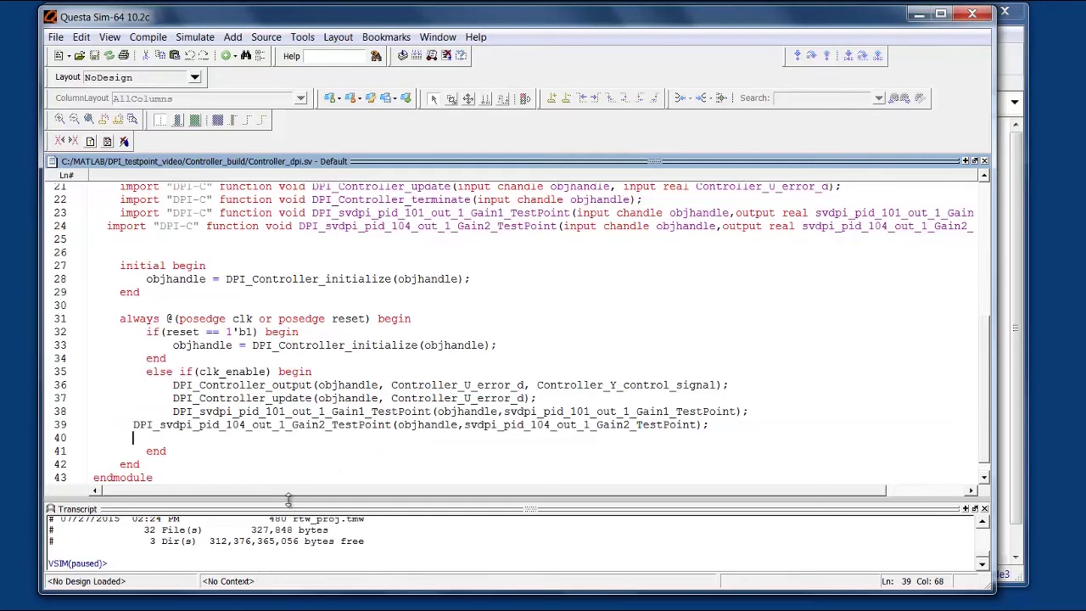
{"action": "left_click_drag", "start_coordinate": [292, 507], "coordinate": [332, 308]}
Step: Scroll the transcript to highlight the compiled Controller.obj and Controller_win64.dll files
{"action": "scroll", "coordinate": [339, 246], "scroll_direction": "up", "scroll_amount": 3}
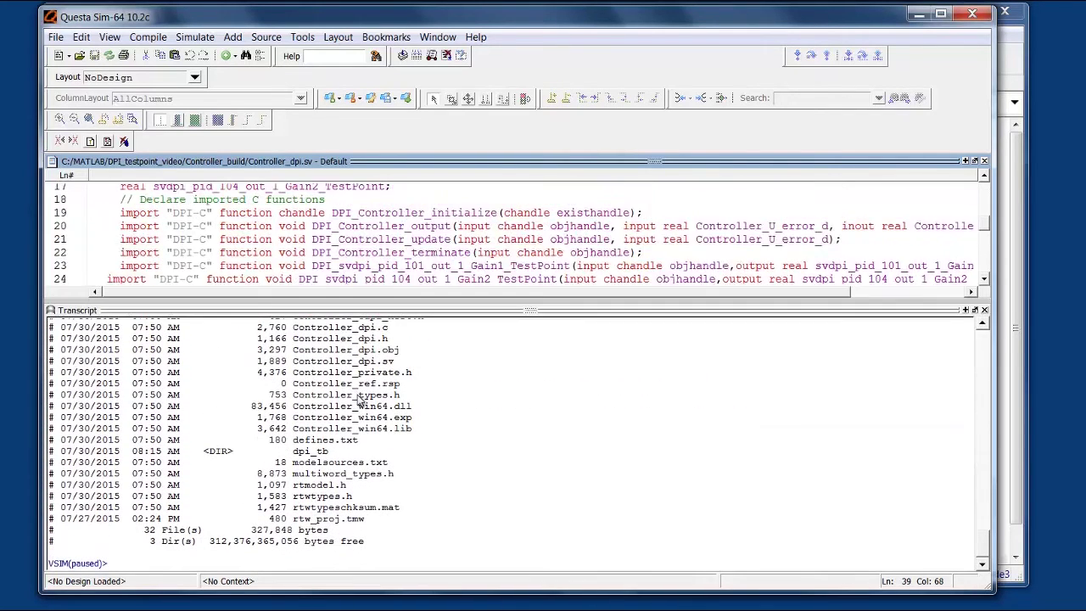
{"action": "left_click", "coordinate": [360, 401]}
{"action": "scroll", "coordinate": [360, 401], "scroll_direction": "up", "scroll_amount": 2}
{"action": "scroll", "coordinate": [360, 402], "scroll_direction": "up", "scroll_amount": 2}
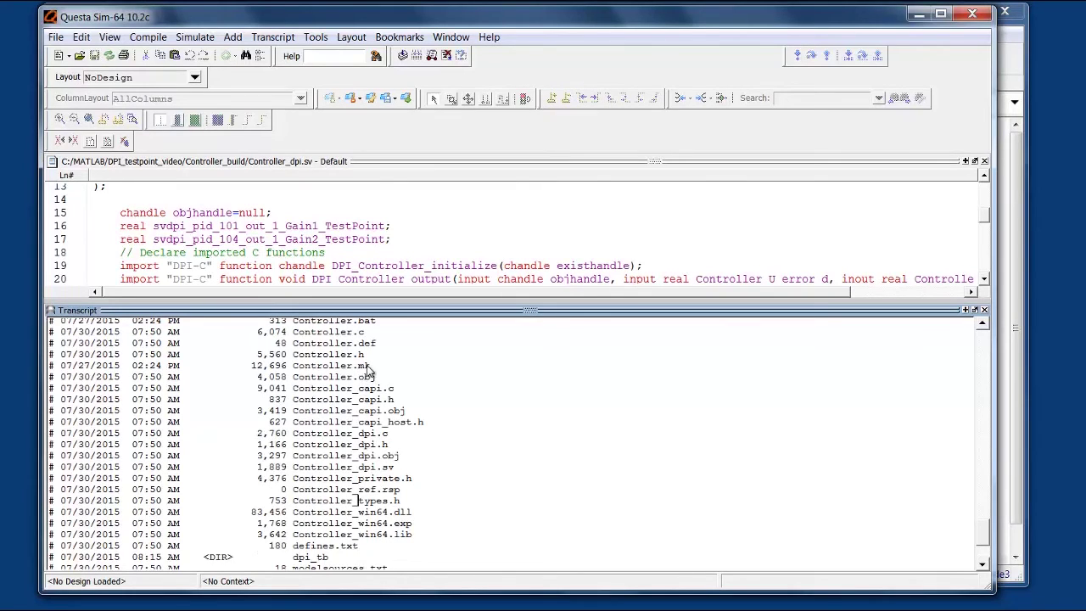
{"action": "left_click_drag", "start_coordinate": [357, 377], "coordinate": [377, 380]}
{"action": "left_click_drag", "start_coordinate": [357, 512], "coordinate": [426, 516]}
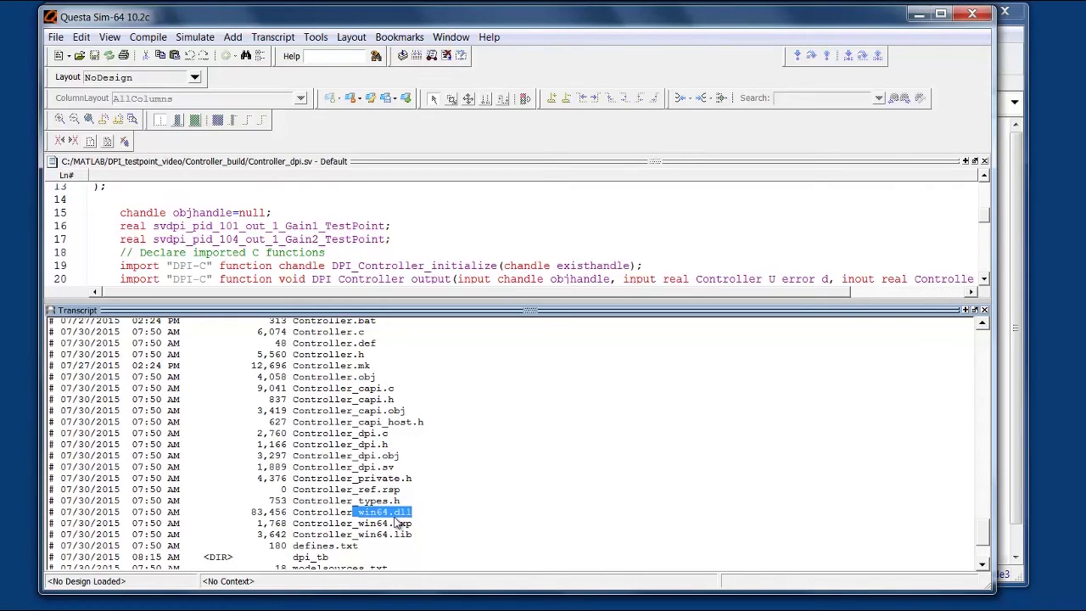
Step: Run dir and highlight the run_tb_incisive.sh, run_tb_vcs.sh and run_tb_mq.do scripts
{"action": "left_click", "coordinate": [308, 563]}
{"action": "type", "text": "dir"}
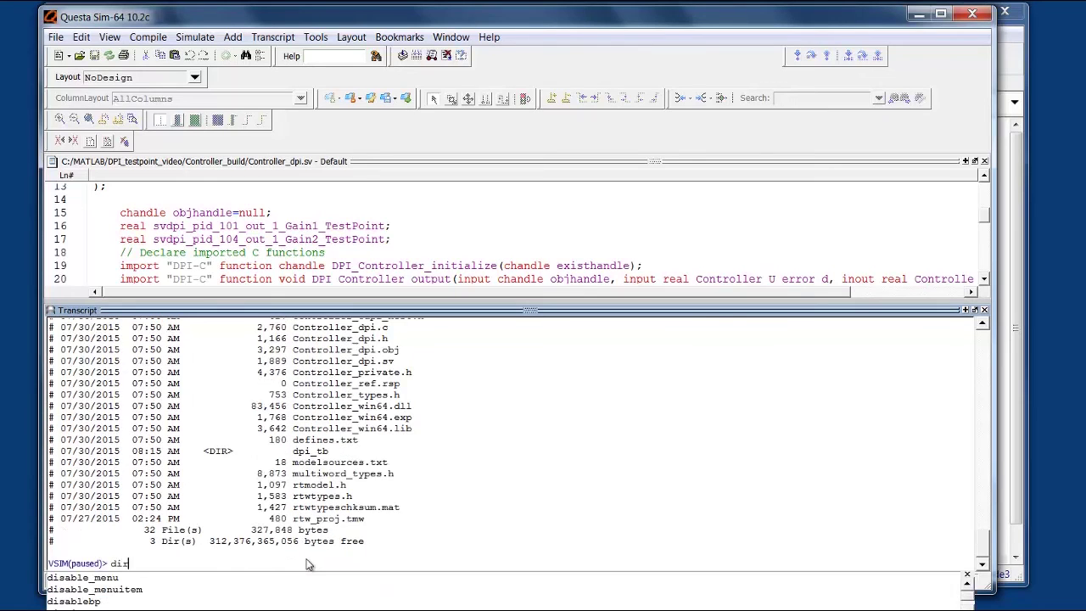
{"action": "key", "text": "Return"}
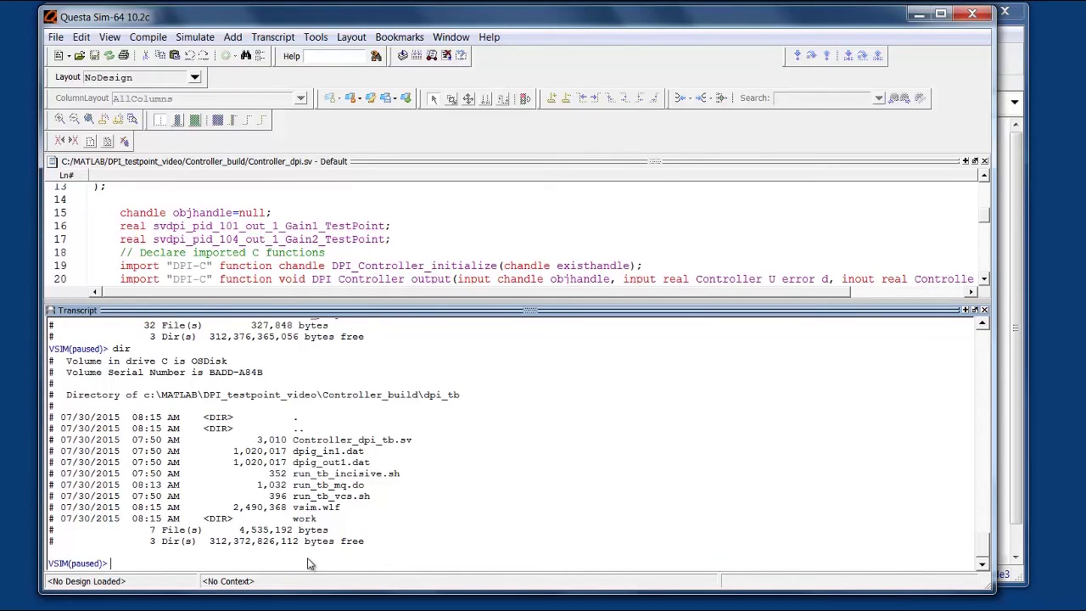
{"action": "left_click_drag", "start_coordinate": [293, 473], "coordinate": [379, 475]}
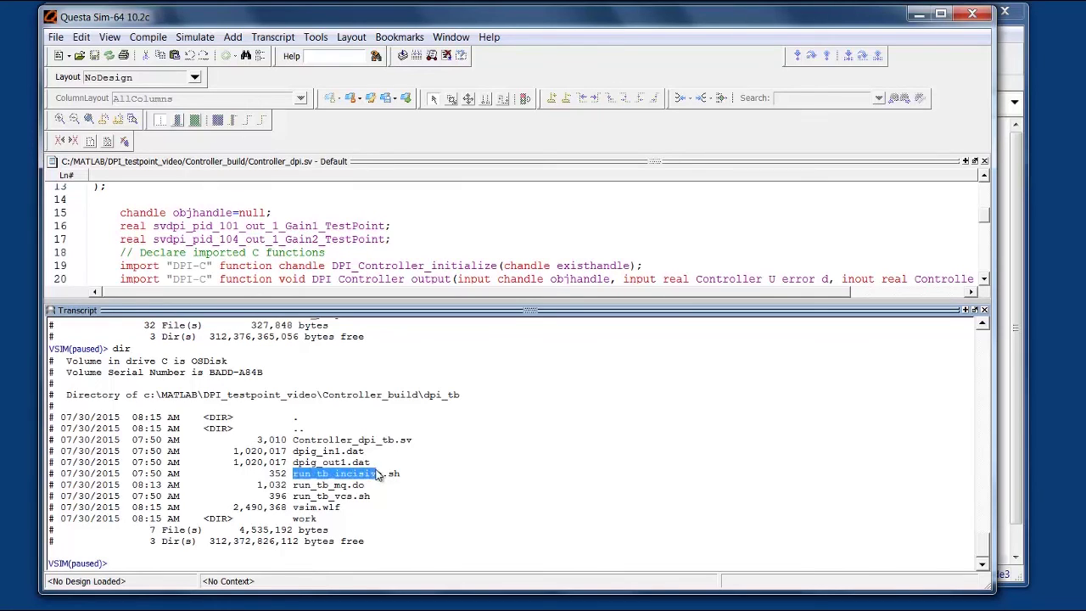
{"action": "left_click_drag", "start_coordinate": [293, 496], "coordinate": [355, 502]}
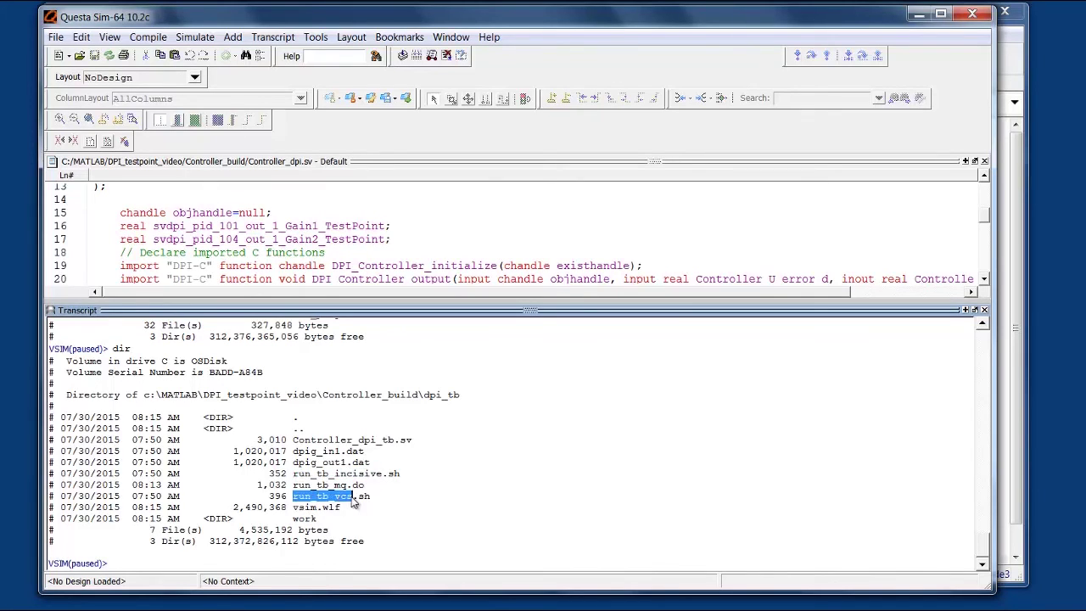
{"action": "left_click_drag", "start_coordinate": [293, 484], "coordinate": [362, 487]}
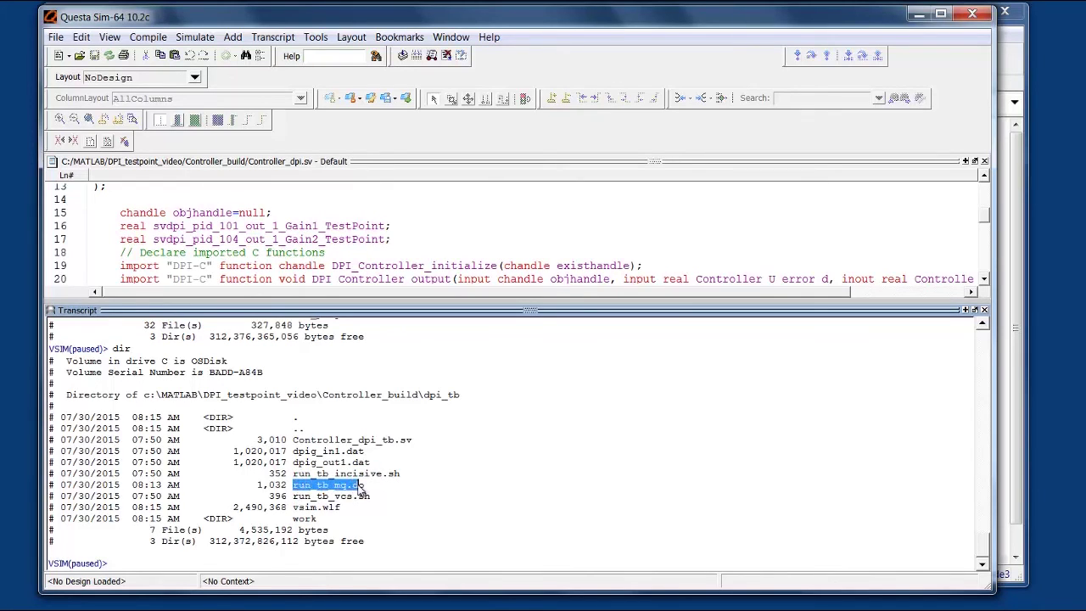
{"action": "left_click", "coordinate": [223, 566]}
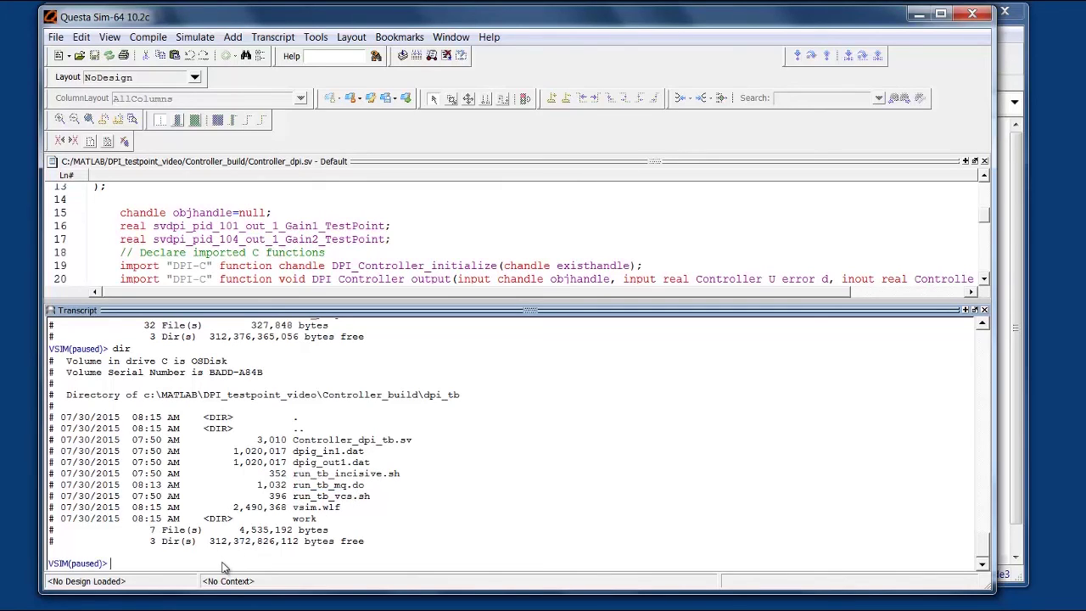
Step: Run do run_tb_mq.do, widen signal names, select Gain1_TestPoint and Gain2_TestPoint, and zoom full
{"action": "type", "text": "do run_tb_mq"}
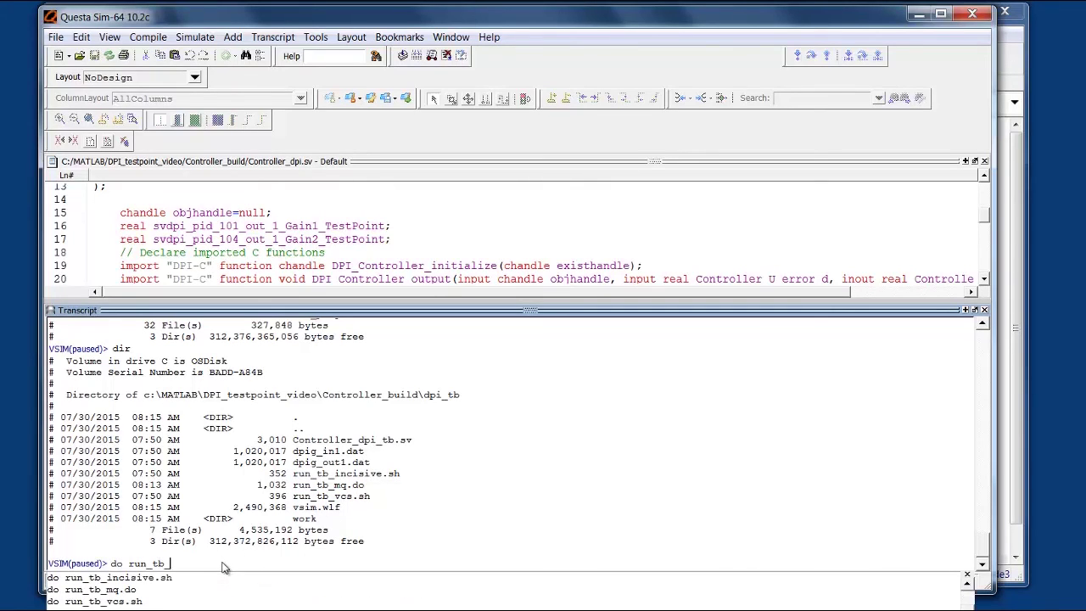
{"action": "type", "text": ".do"}
{"action": "key", "text": "Return"}
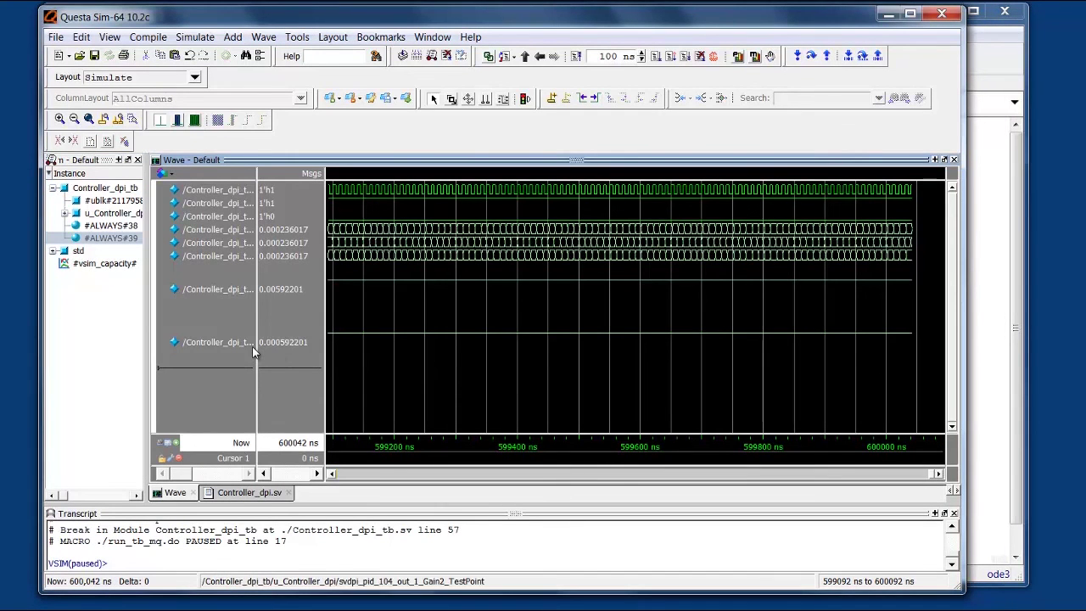
{"action": "left_click_drag", "start_coordinate": [255, 342], "coordinate": [494, 343]}
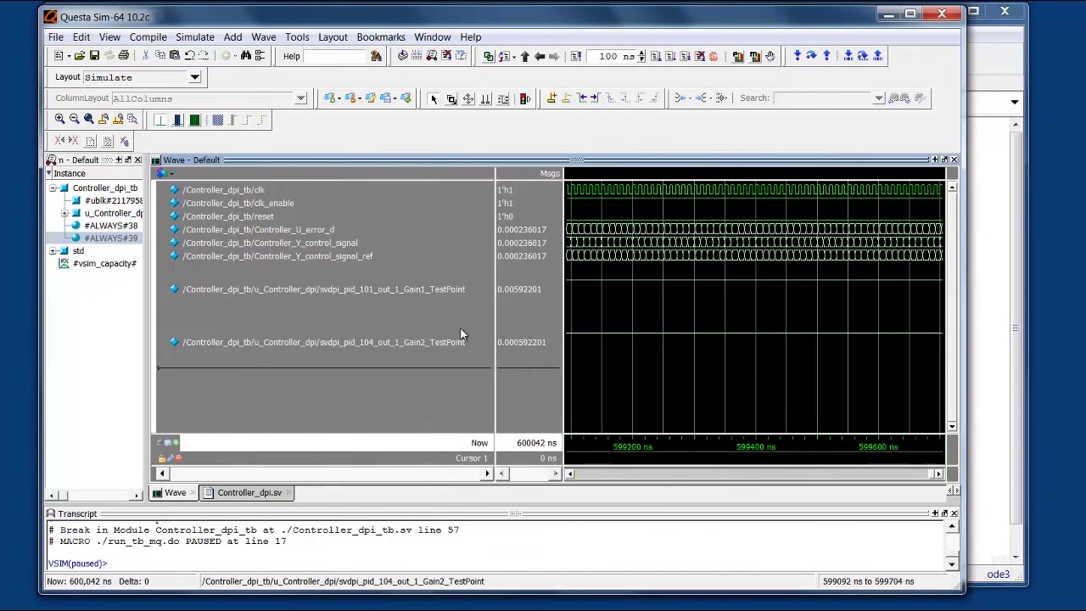
{"action": "left_click", "coordinate": [395, 295]}
{"action": "left_click", "coordinate": [398, 344]}
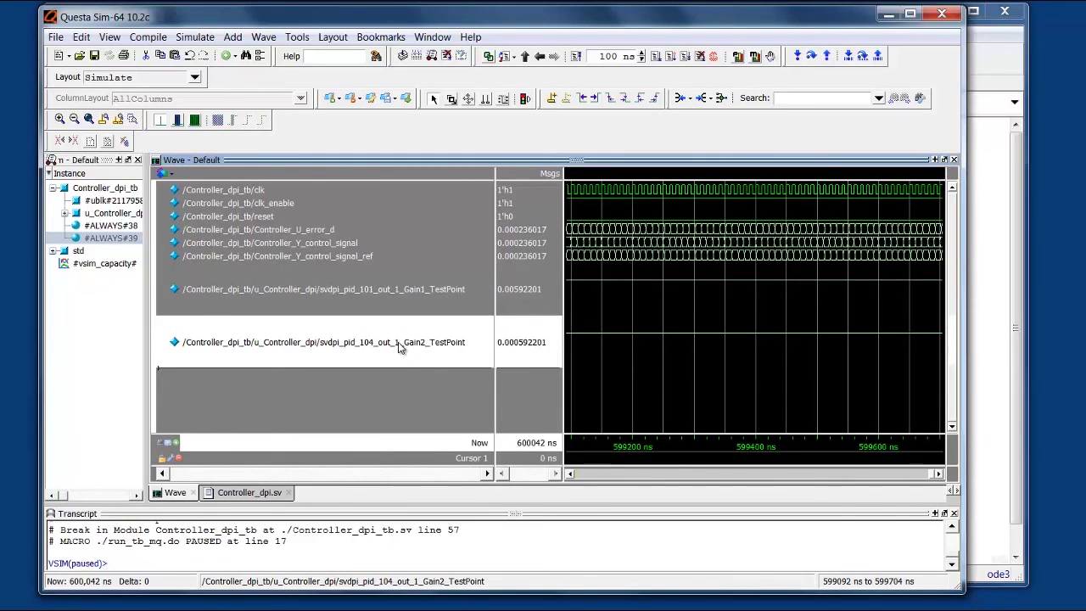
{"action": "key", "text": "f"}
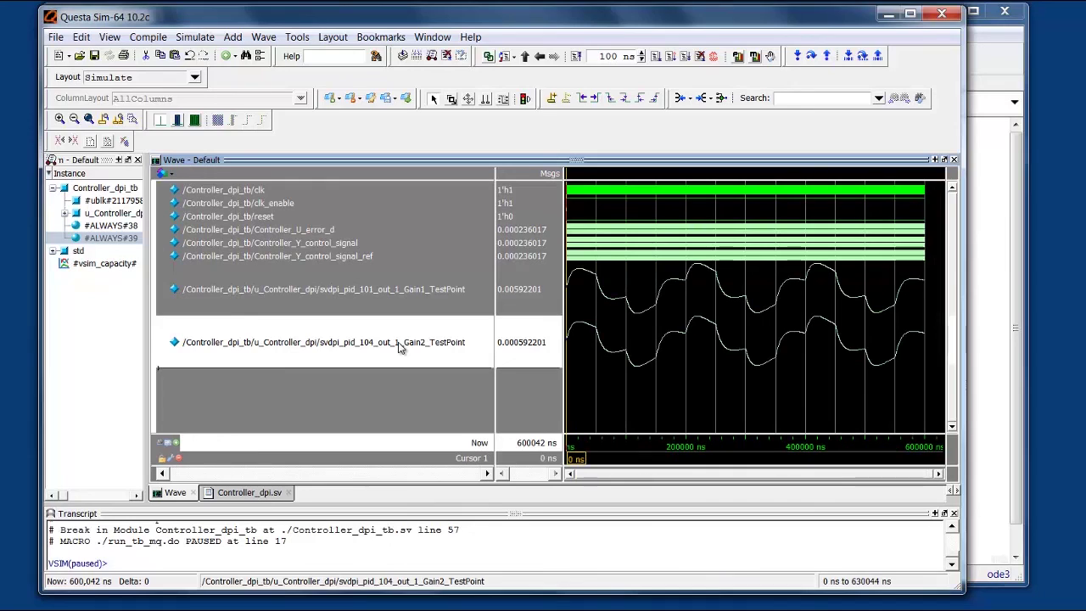